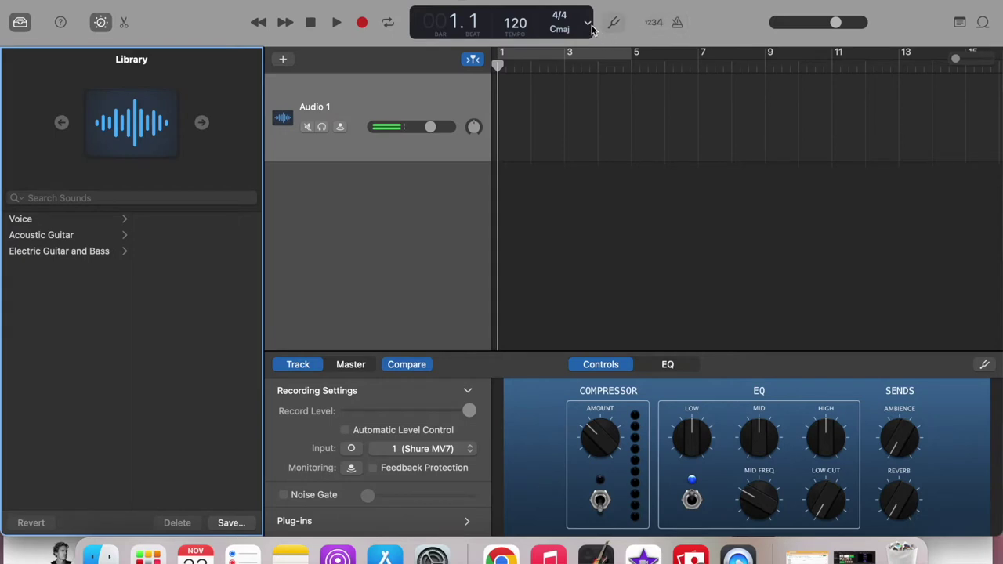
Step: Switch the project display to time and keep 1 (Shure MV7) as the input of Audio 1
left_click(601, 71)
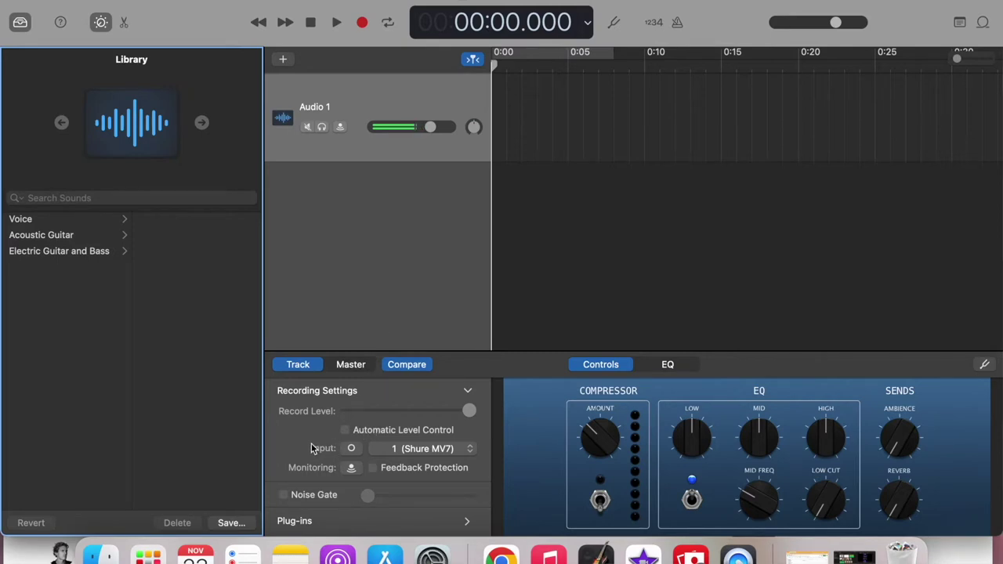
left_click(427, 454)
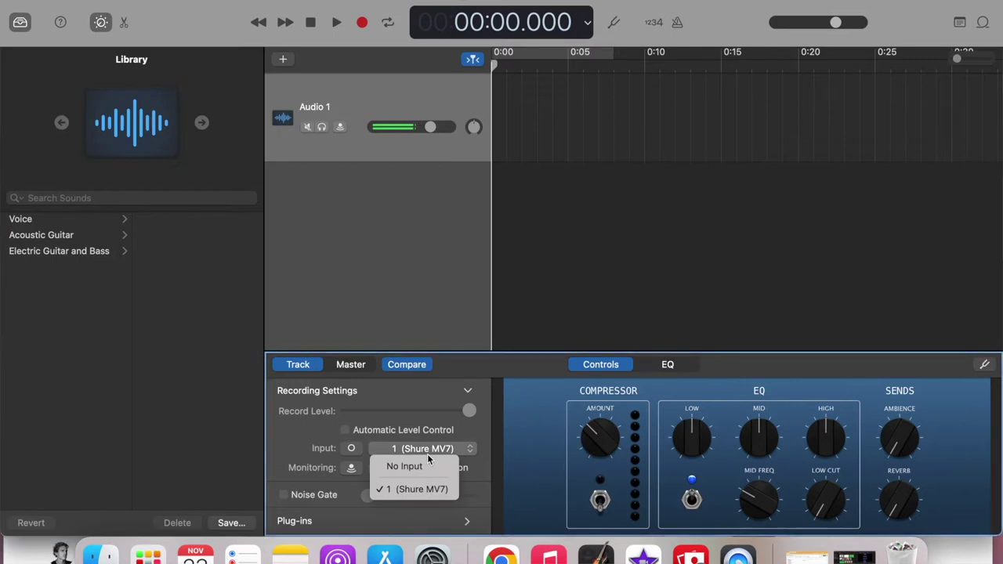
left_click(483, 442)
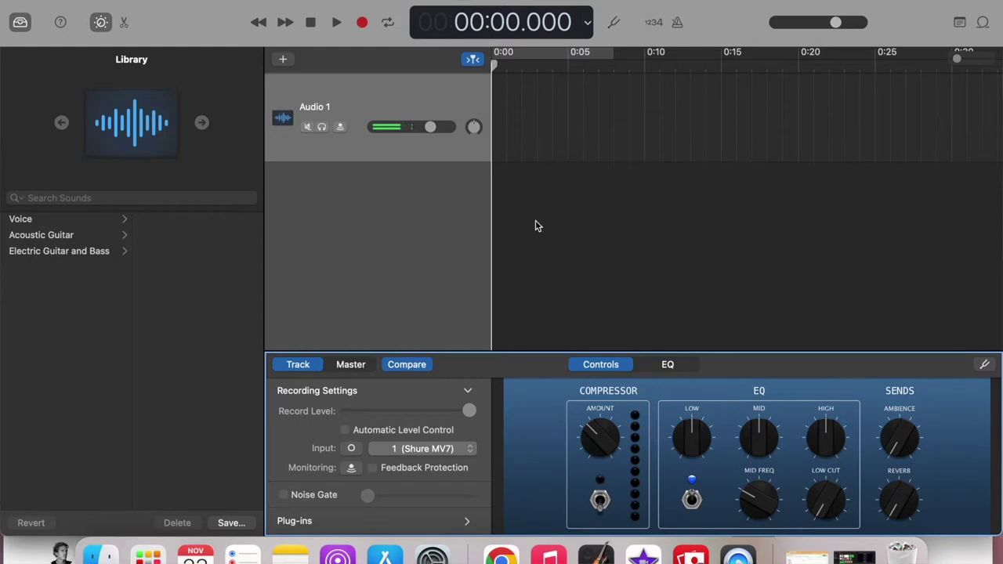
Step: Record a voice take on the Audio 1 track and play back its first seconds
left_click(363, 23)
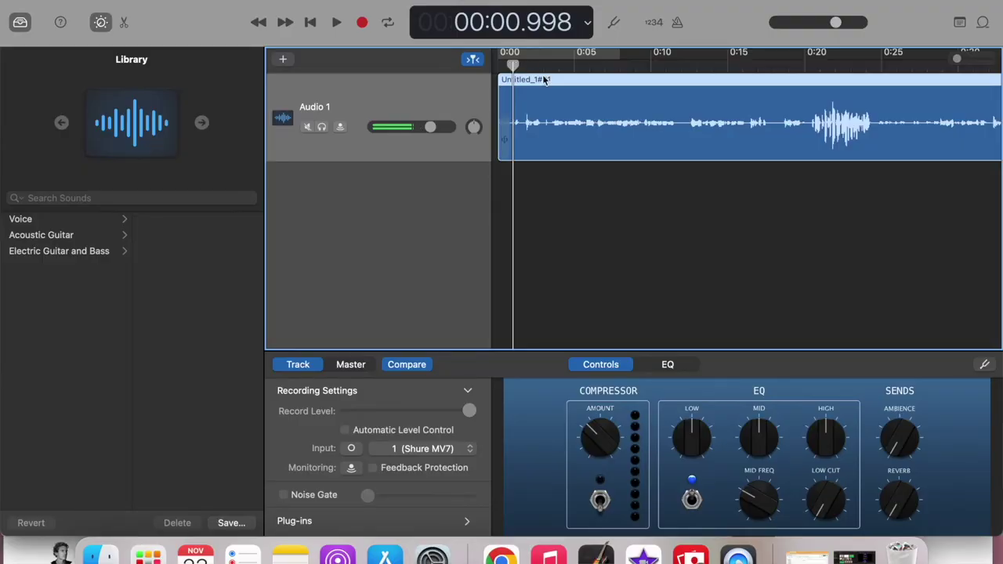
left_click(336, 22)
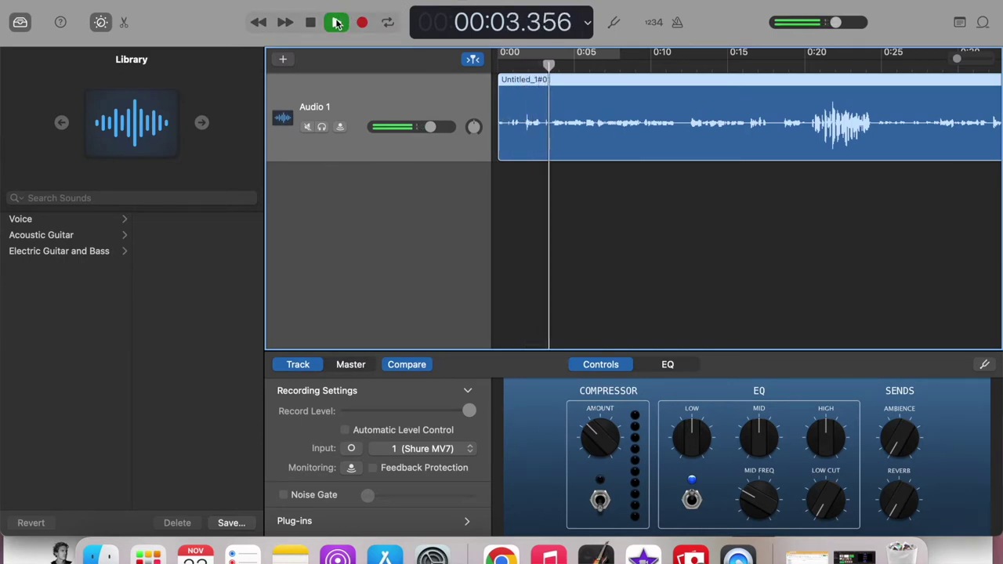
key("space")
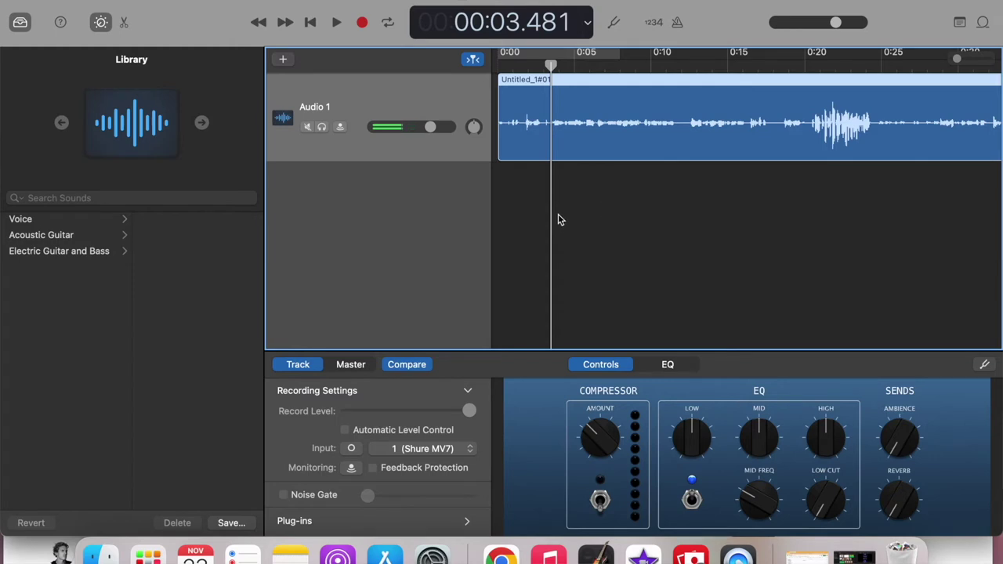
Step: Import the Binaural Beats mp3 from the Finder's Desktop folder as a track below Audio 1, with its region starting at 0:00
left_click(101, 554)
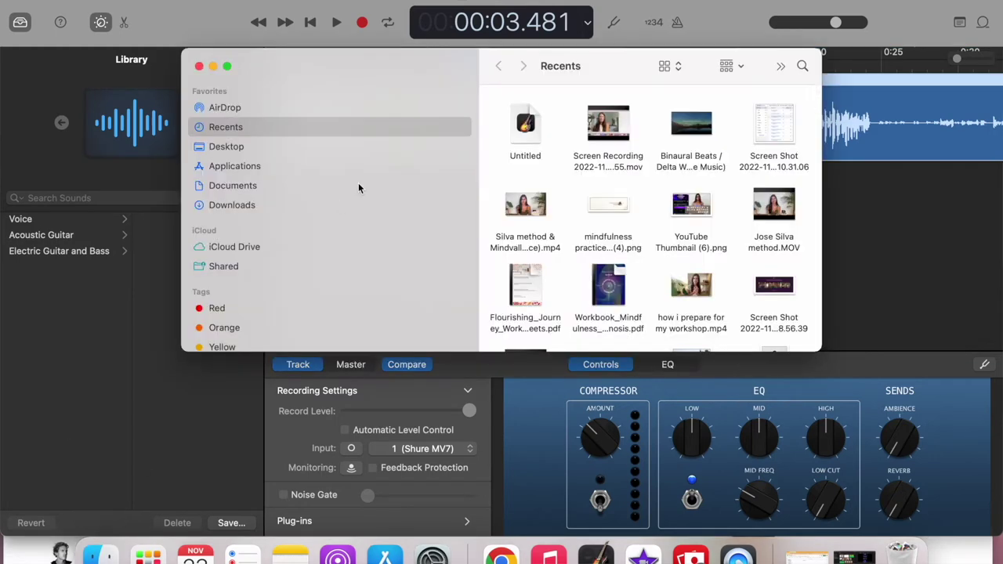
left_click(232, 147)
scroll(642, 236, "right", 10)
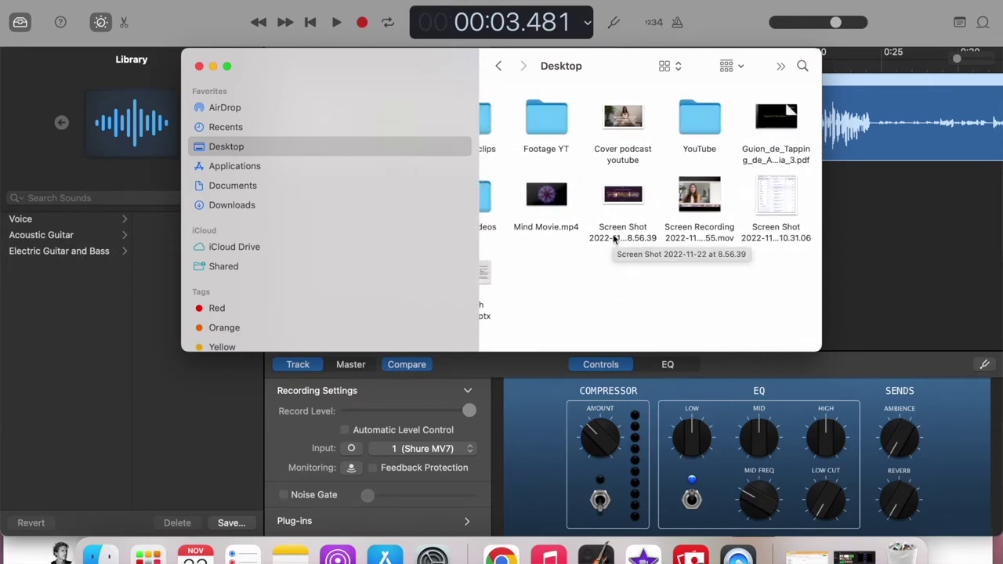
scroll(615, 239, "left", 8)
mouse_move(699, 238)
left_mouse_down()
mouse_move(901, 243)
mouse_move(864, 218)
mouse_move(766, 230)
mouse_move(700, 255)
mouse_move(697, 245)
left_mouse_up()
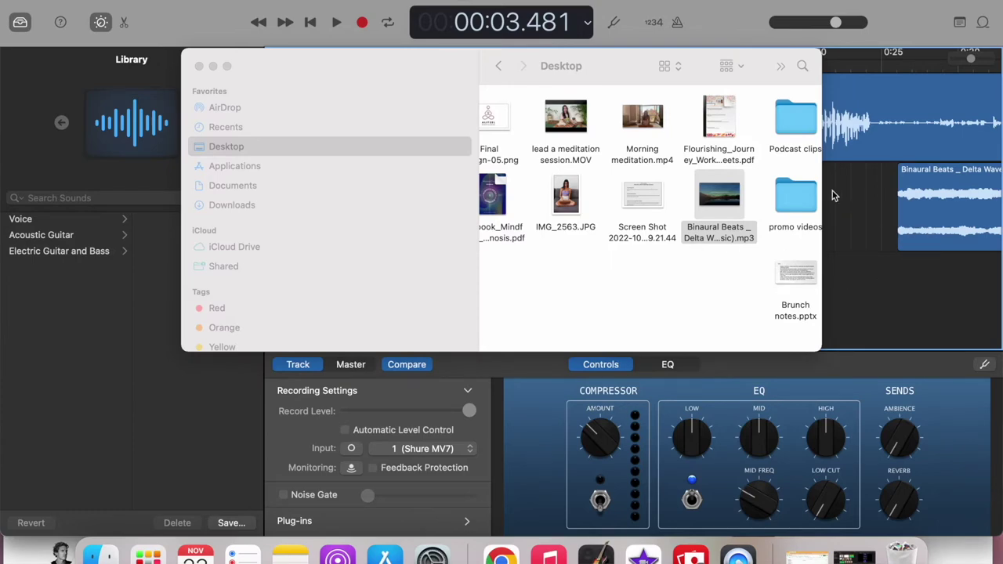
left_click(212, 66)
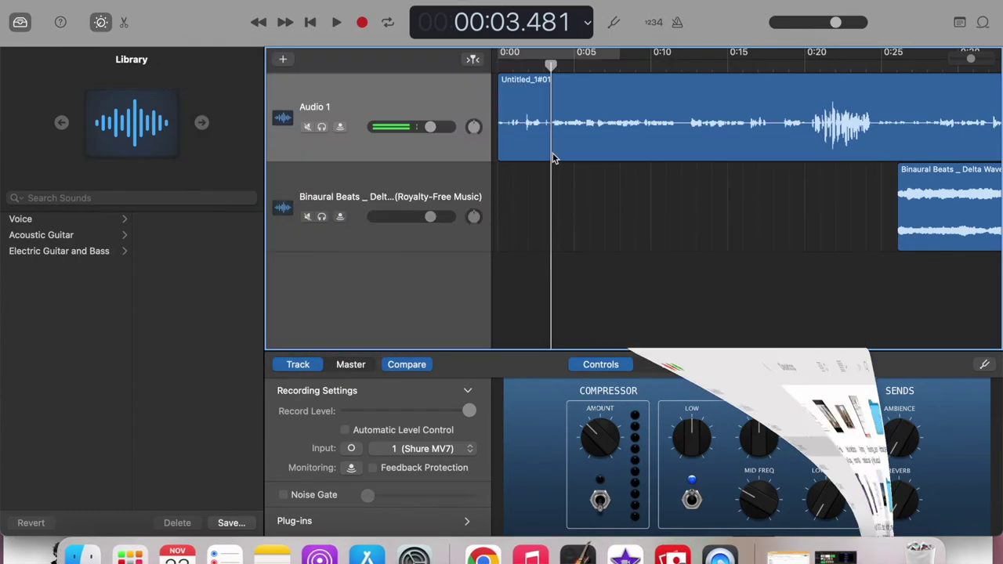
left_click_drag(940, 182, 529, 168)
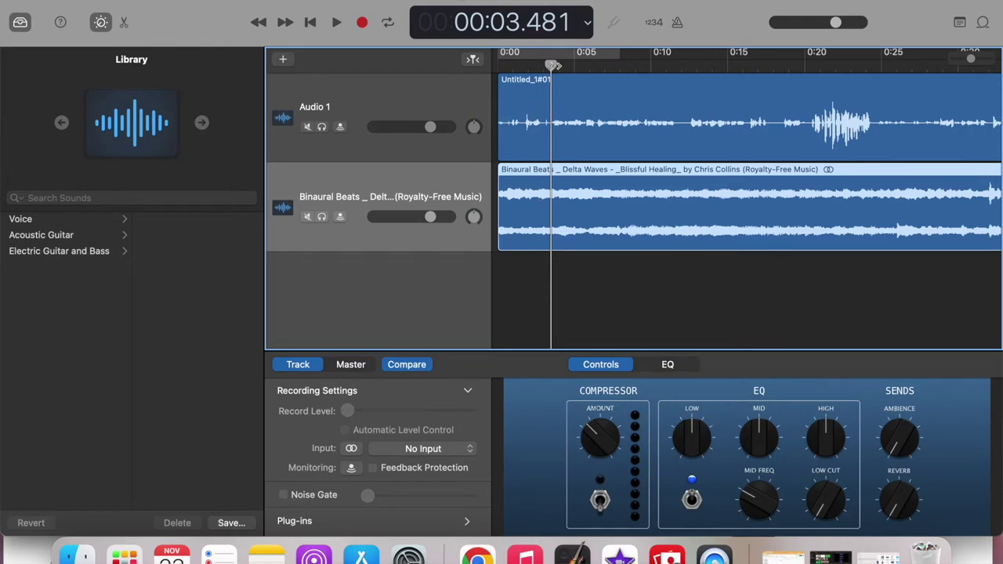
Step: Play both tracks briefly from the beginning and lower the volume of the Binaural Beats track
key("Return")
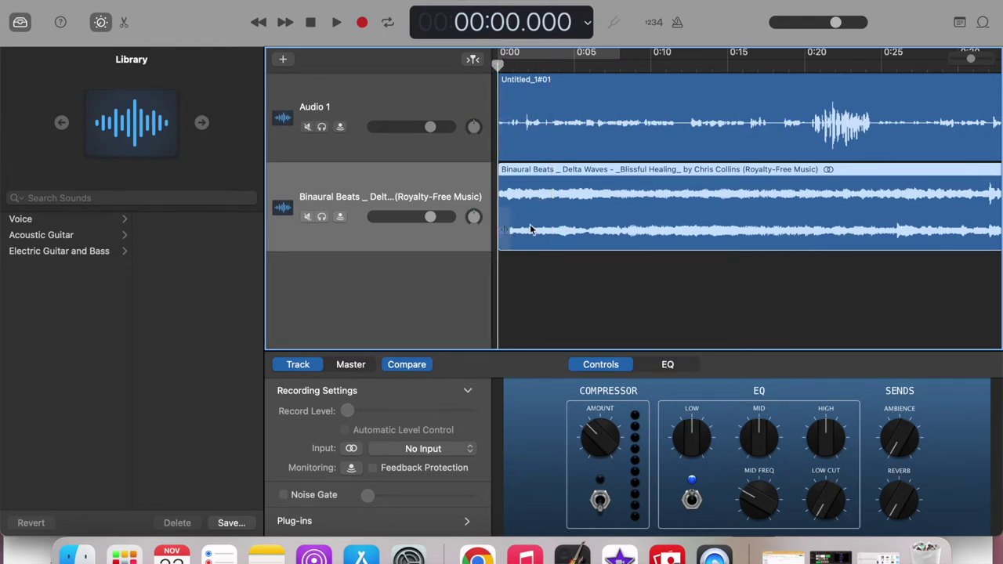
key("space")
key("space")
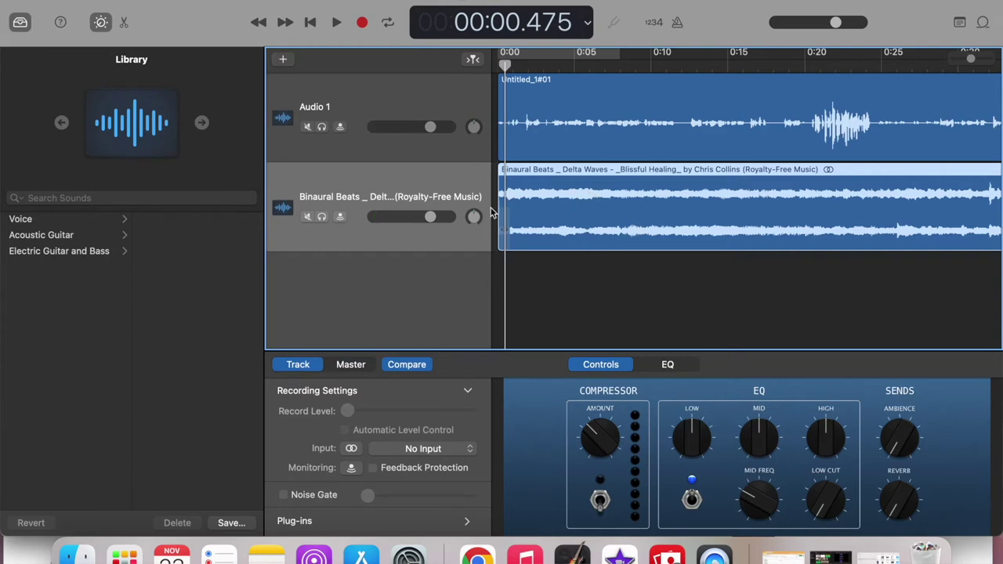
left_click_drag(429, 217, 394, 217)
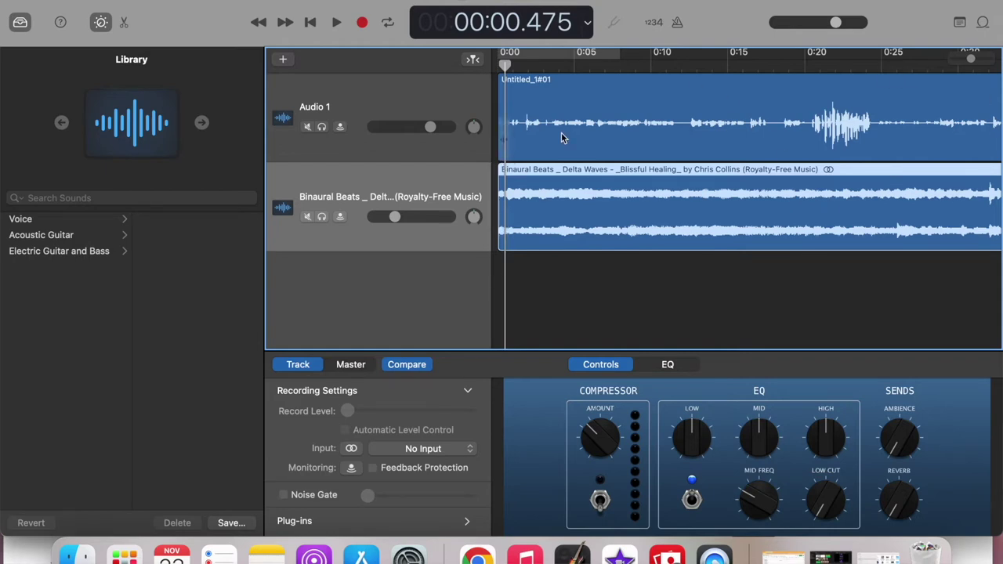
Step: Cut about 12 seconds off the start of the voice recording, keeping its region at 0:00
left_click(518, 105)
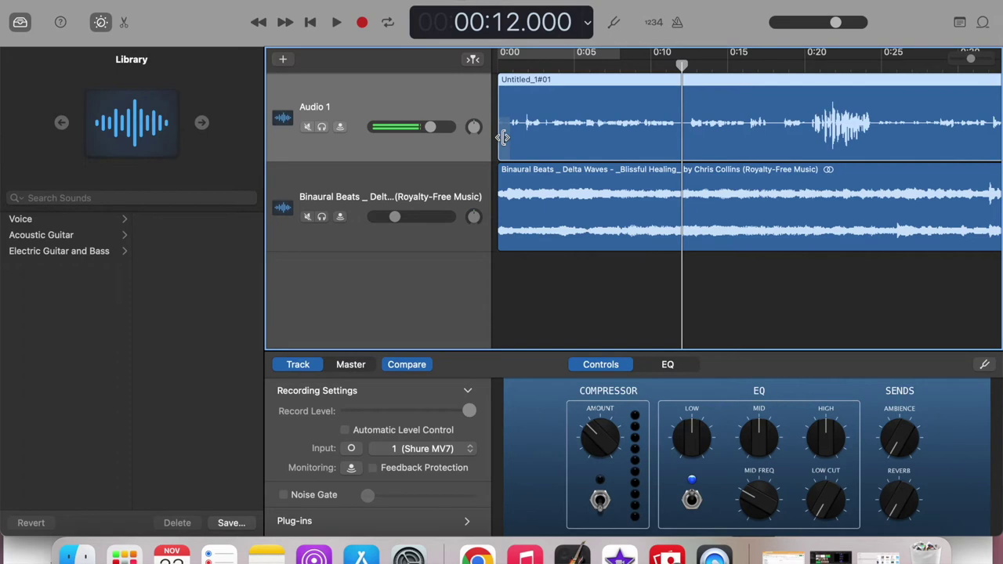
left_click_drag(503, 137, 523, 109)
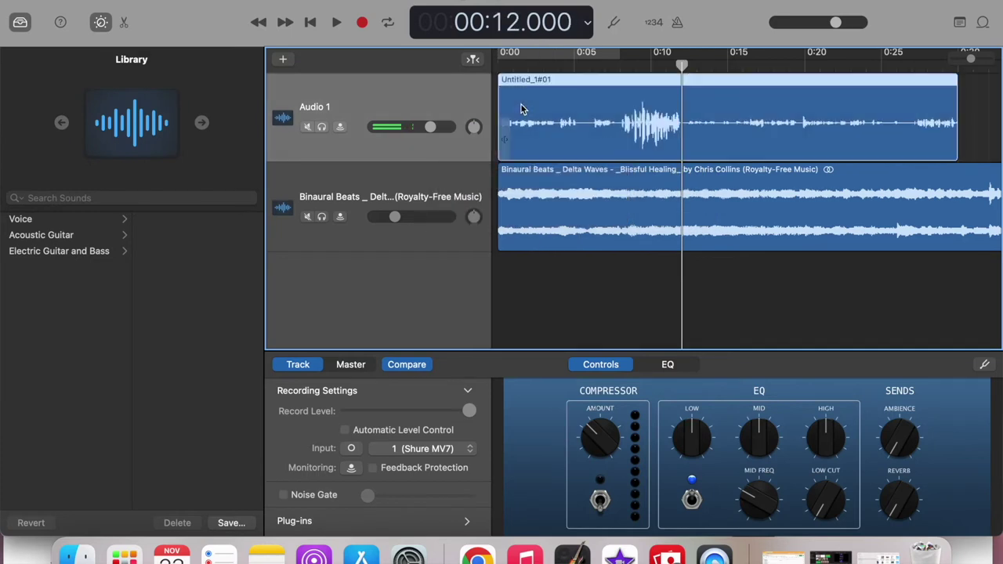
left_click(561, 258)
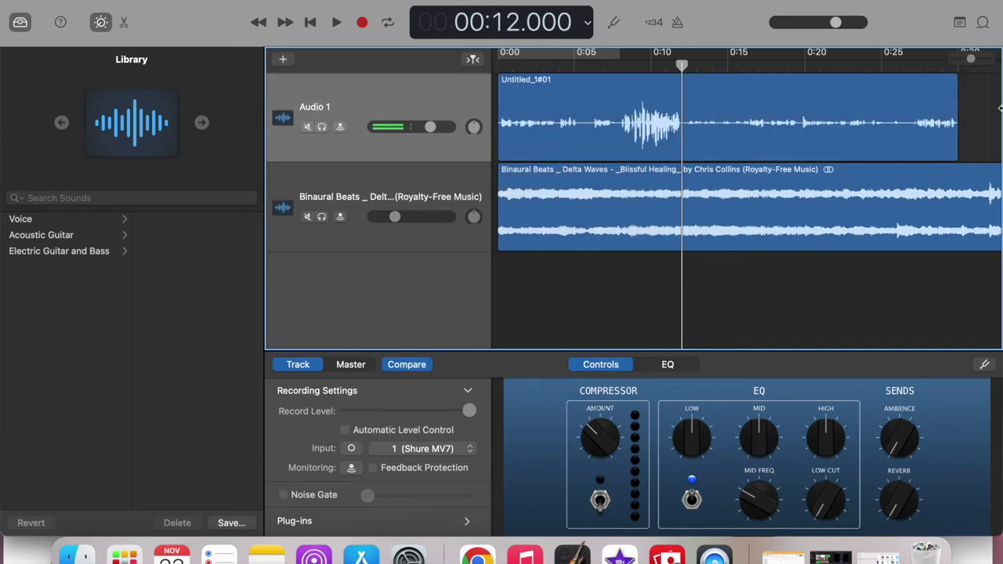
Step: Shorten the end of the voice recording on Audio 1 to about 0:27
left_click(953, 116)
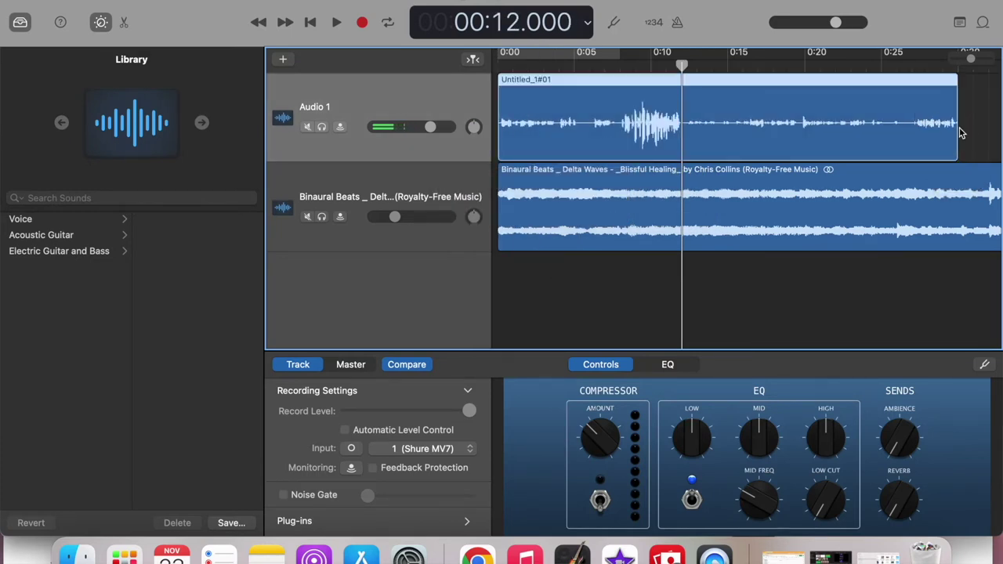
left_click_drag(955, 127, 906, 137)
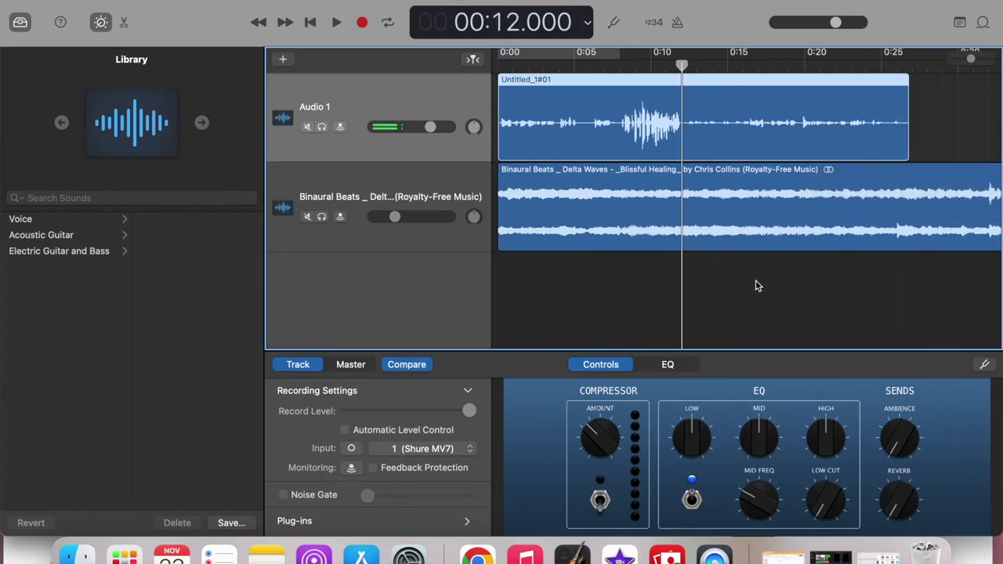
left_click(755, 282)
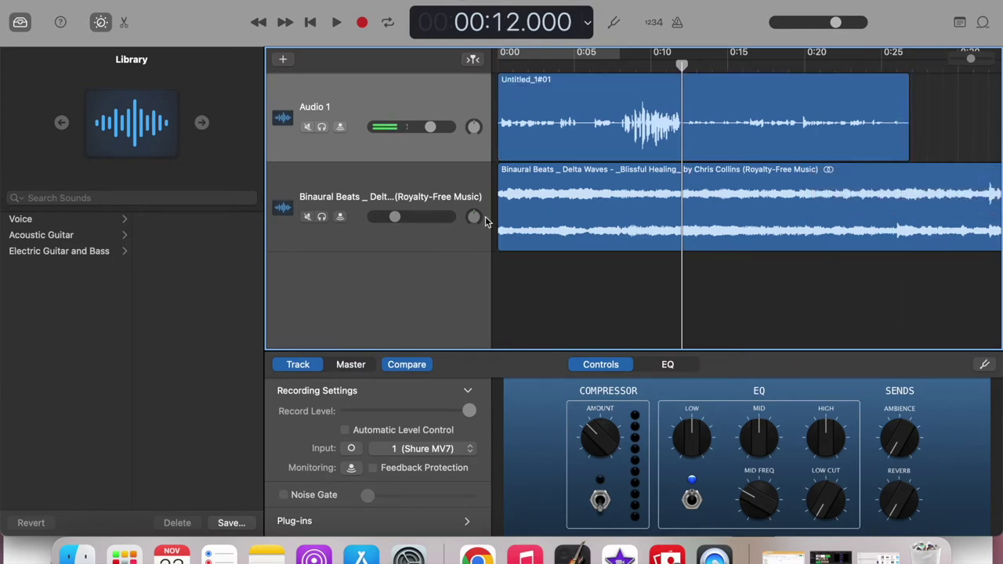
Step: Try to split the Binaural Beats region at 0:27, near the end of the voice recording
scroll(891, 198, "right", 3)
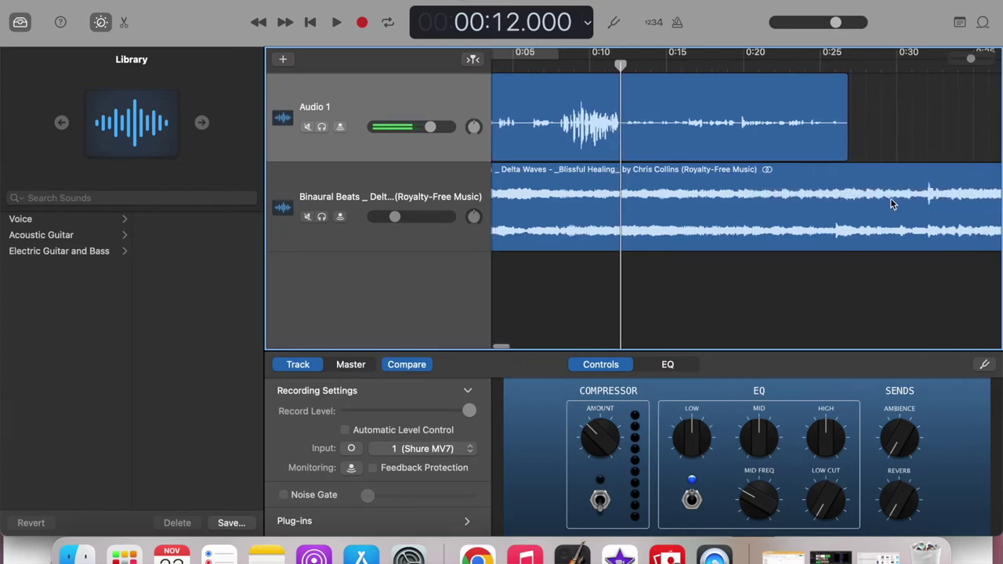
left_click(827, 195)
left_click_drag(610, 57, 839, 76)
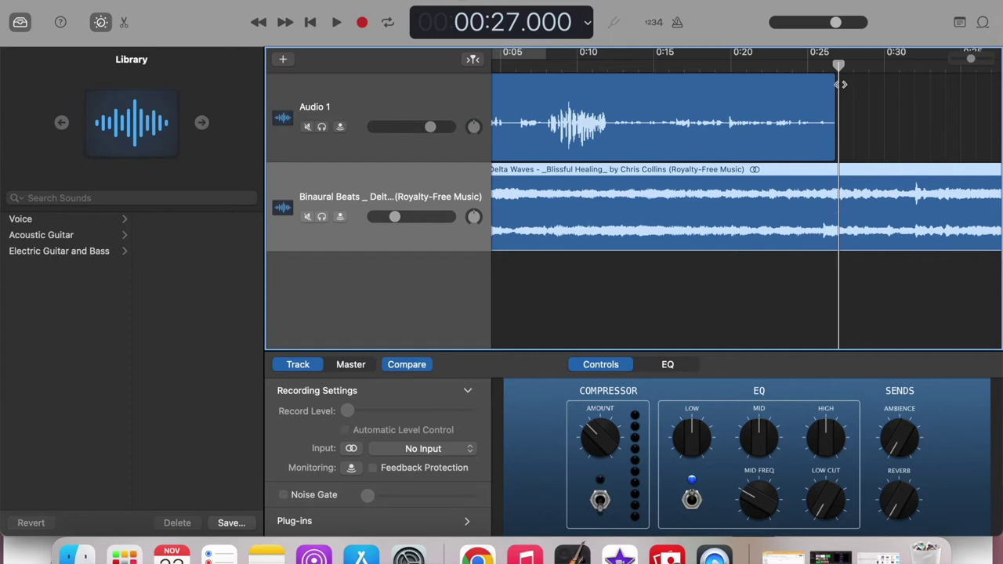
mouse_move(839, 63)
left_mouse_down()
mouse_move(828, 63)
mouse_move(836, 65)
left_mouse_up()
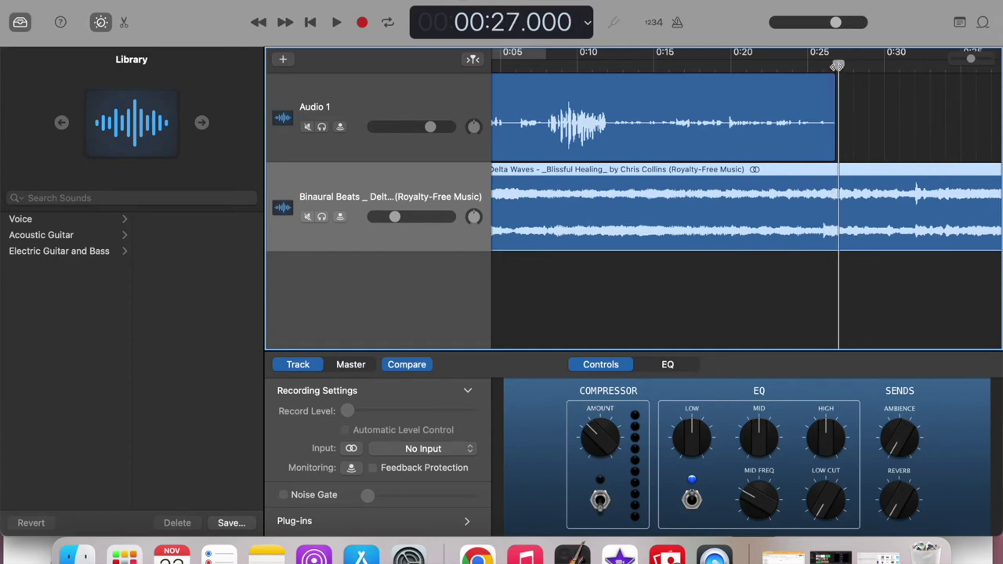
right_click(839, 220)
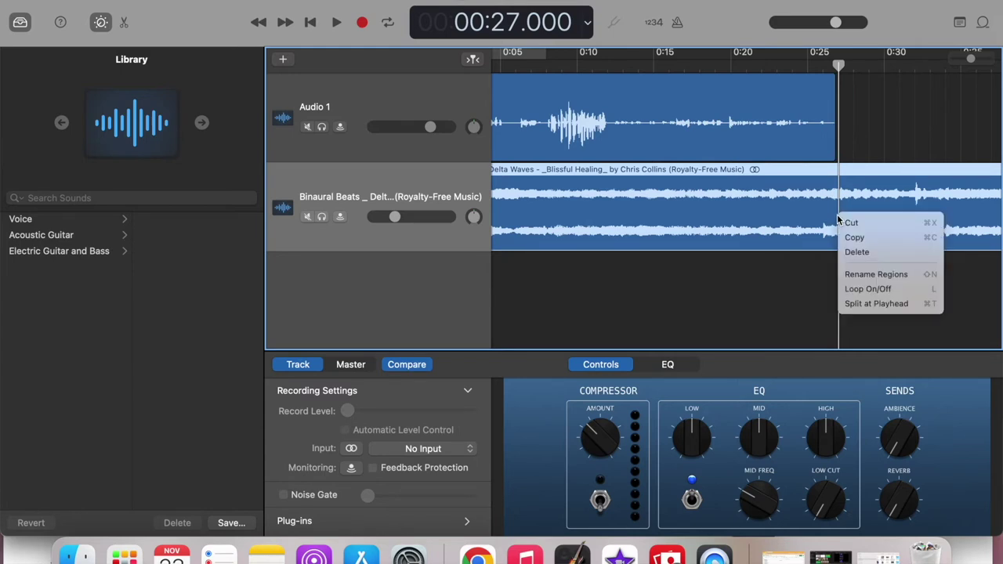
left_click(874, 303)
Step: Try to split the Binaural Beats region at the playhead moved to 0:26
right_click(833, 218)
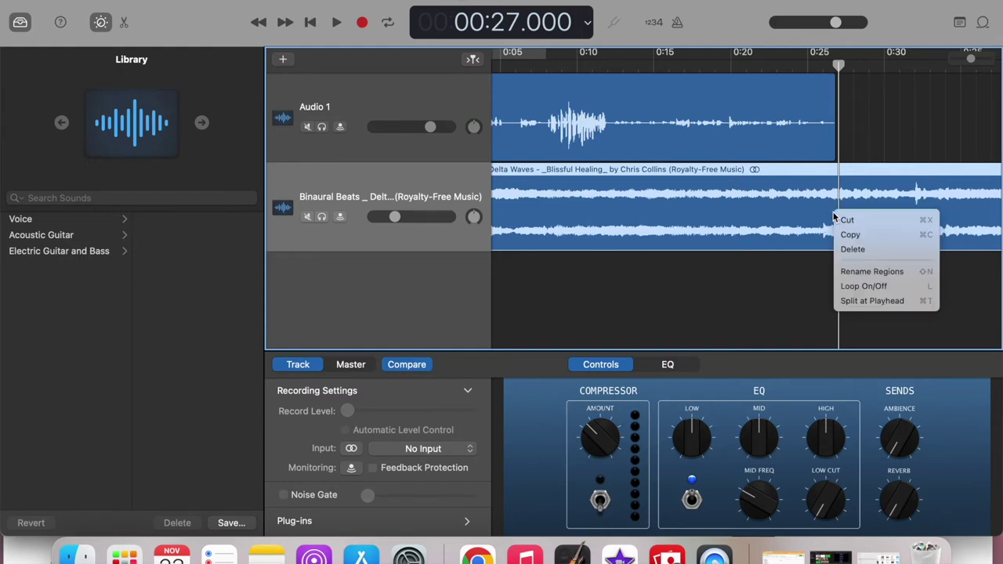
left_click(870, 107)
left_click_drag(838, 65, 823, 66)
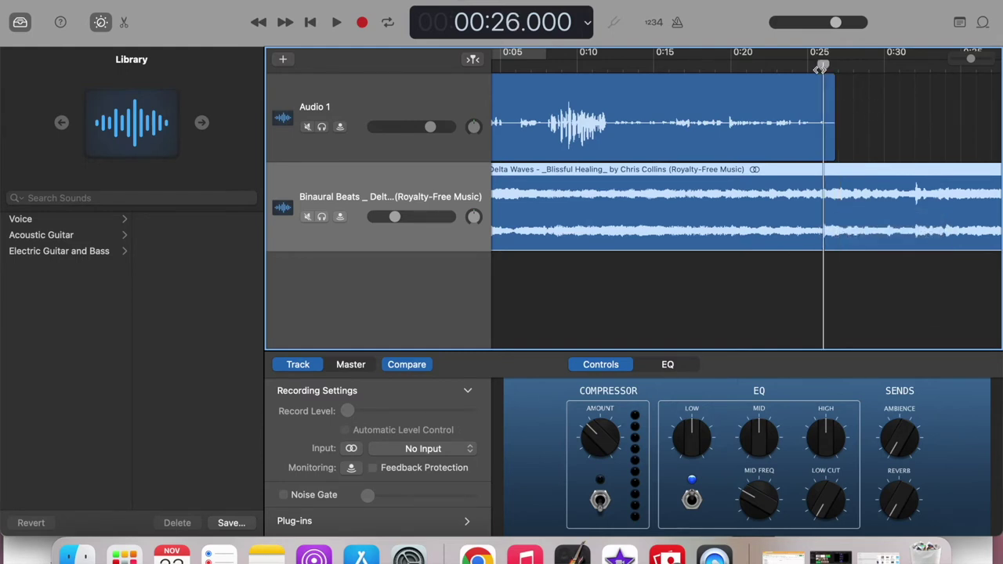
right_click(823, 204)
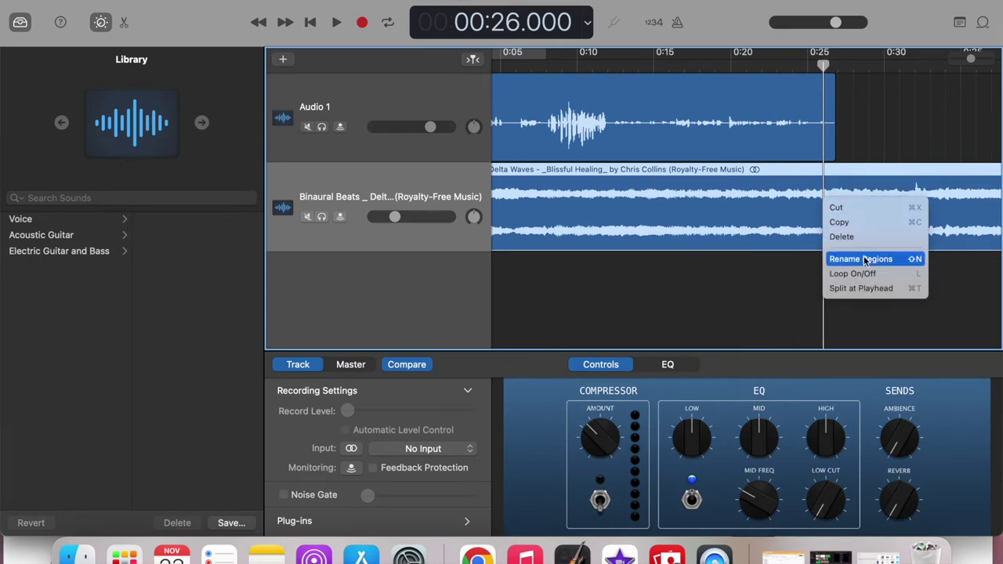
left_click(852, 288)
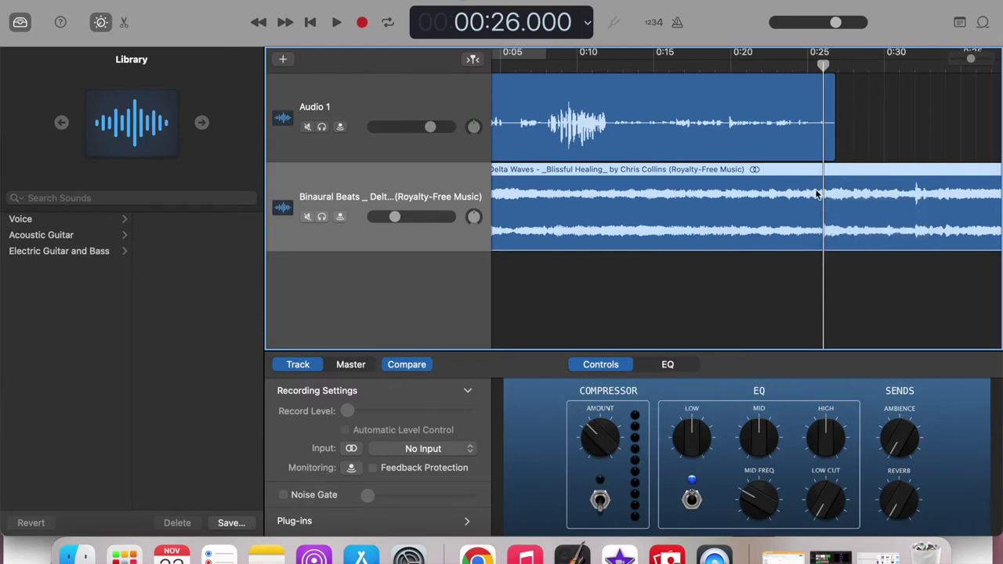
Step: Shorten the end of the Binaural Beats region to match the end of the voice recording
key("super+Left")
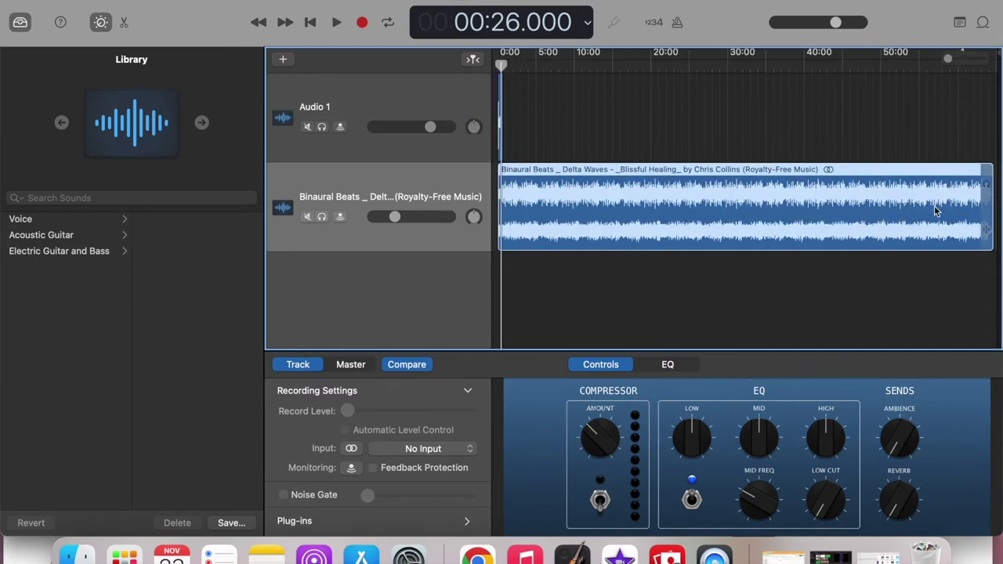
left_click_drag(984, 211, 500, 178)
key("z")
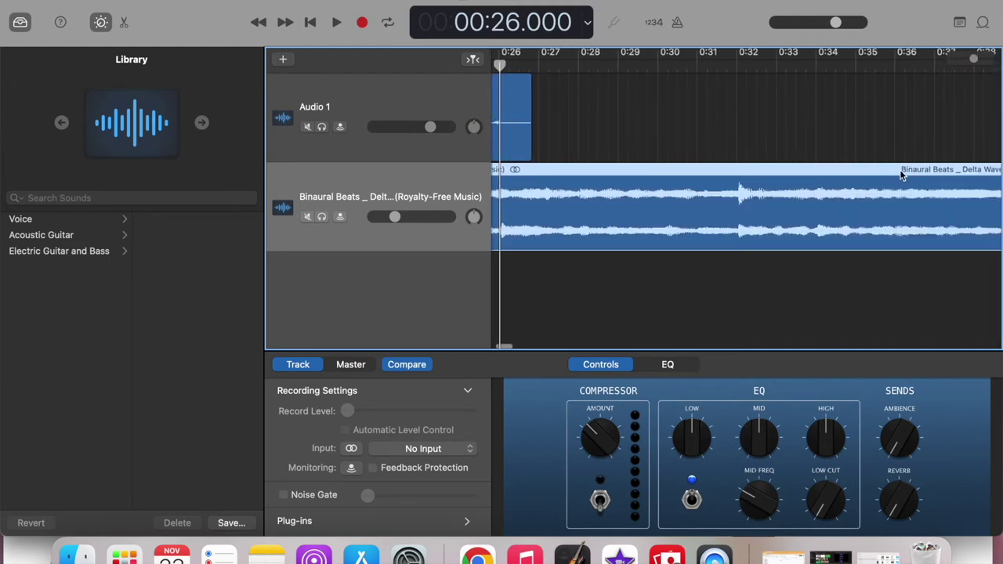
scroll(899, 169, "right", 5)
left_click_drag(692, 222, 510, 208)
left_click_drag(683, 221, 536, 221)
Step: Play the beginning of the trimmed voice and music mix with looping off
scroll(575, 262, "left", 3)
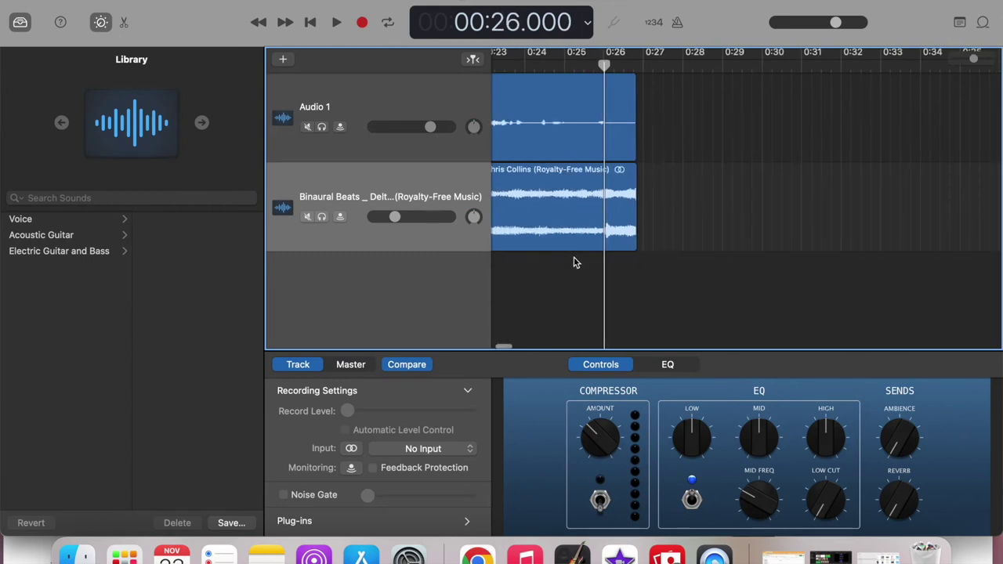
scroll(575, 262, "left", 5)
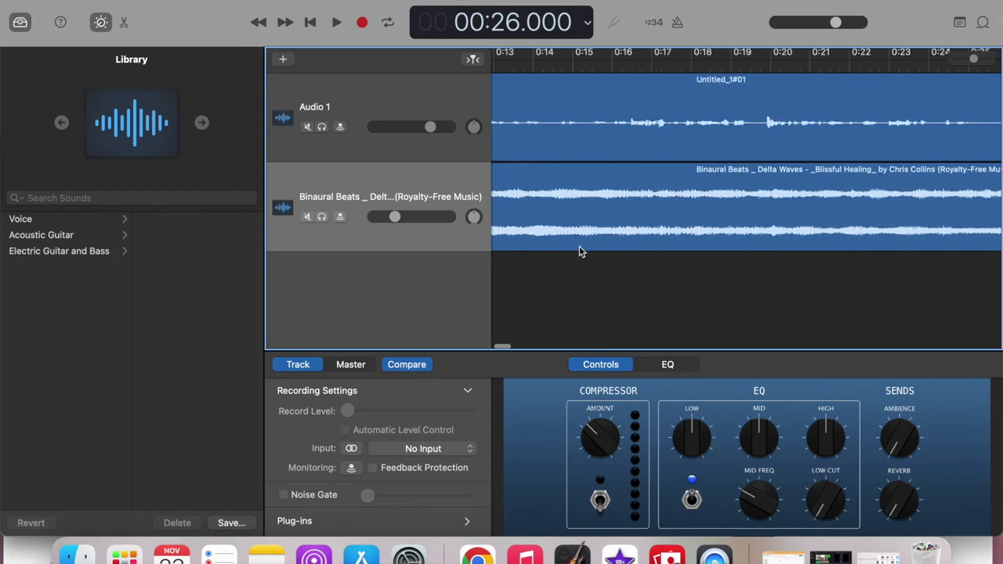
scroll(580, 250, "left", 5)
key("c")
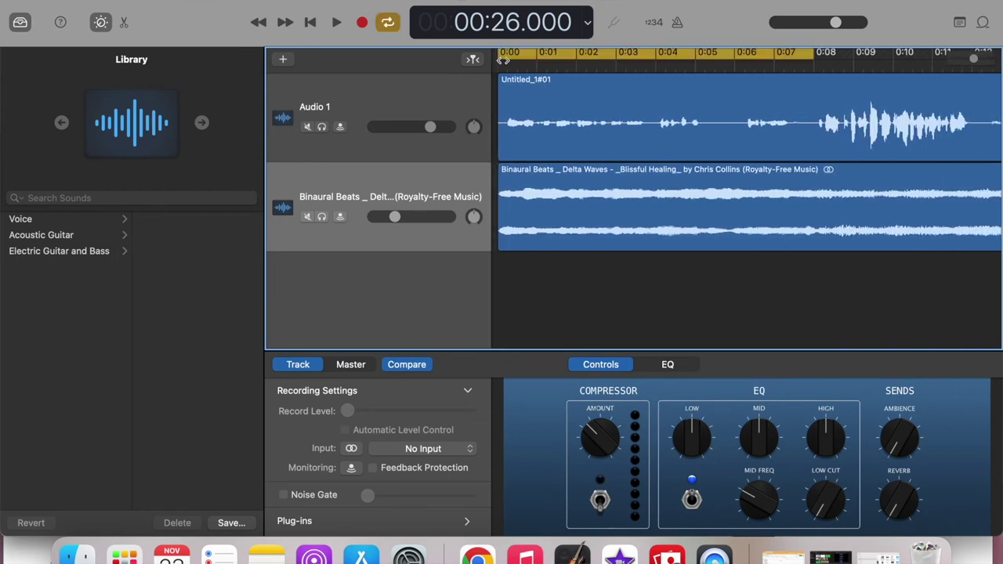
left_click(504, 60)
left_click(503, 66)
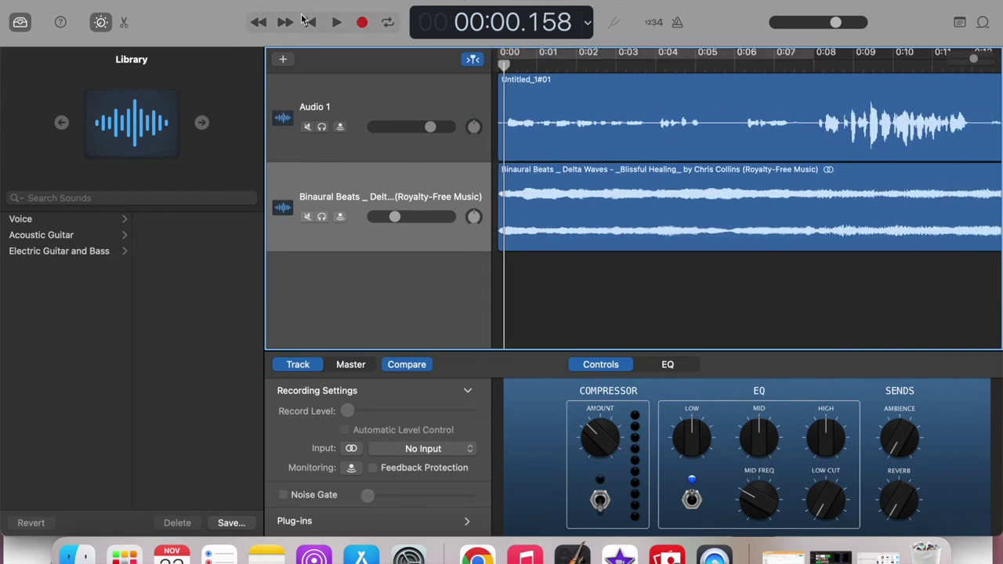
left_click(337, 23)
left_click(337, 24)
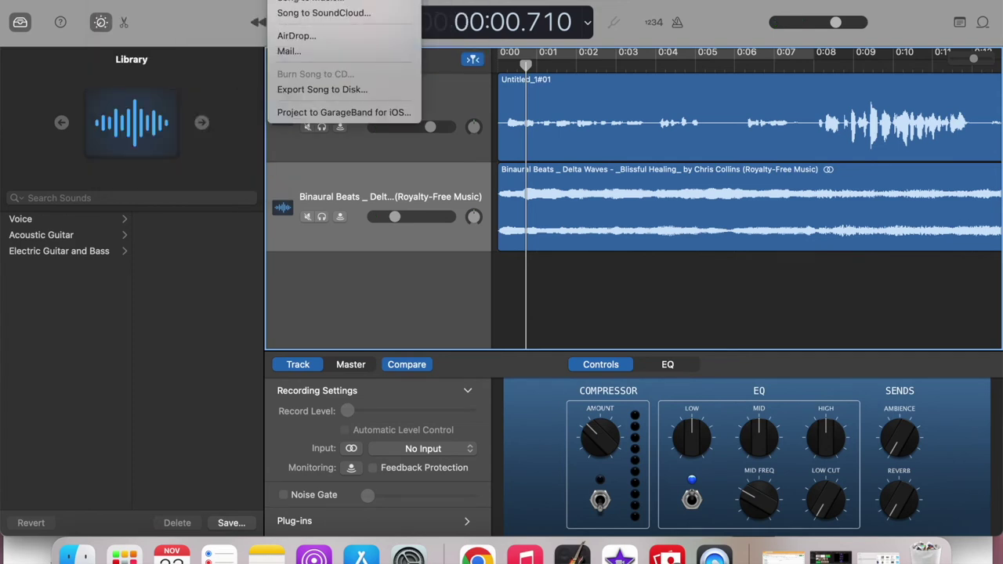
Step: Export the song to disk as an MP3 named "test meditation" on the Desktop at High Quality (192 kBit/s)
left_click(340, 91)
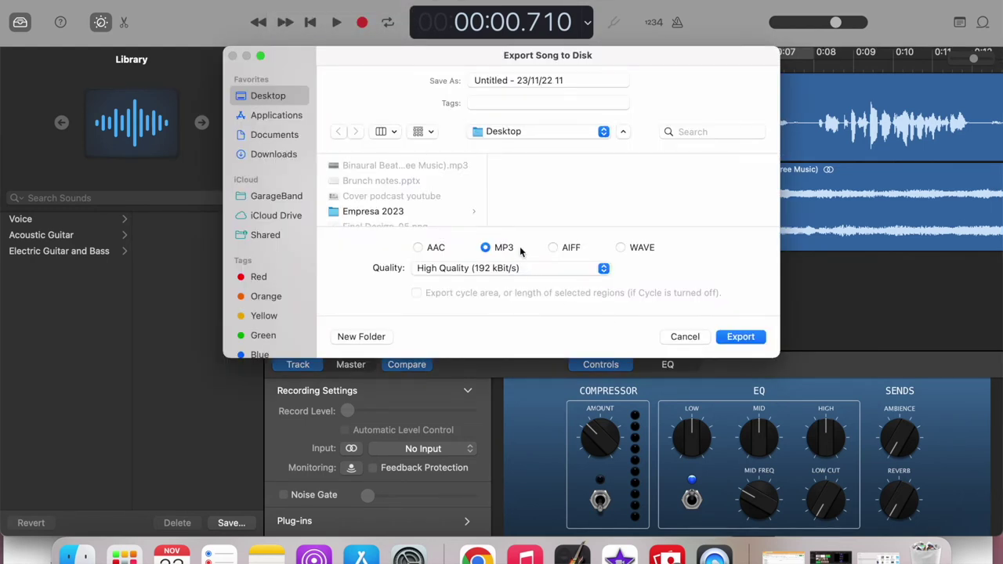
triple_click(512, 78)
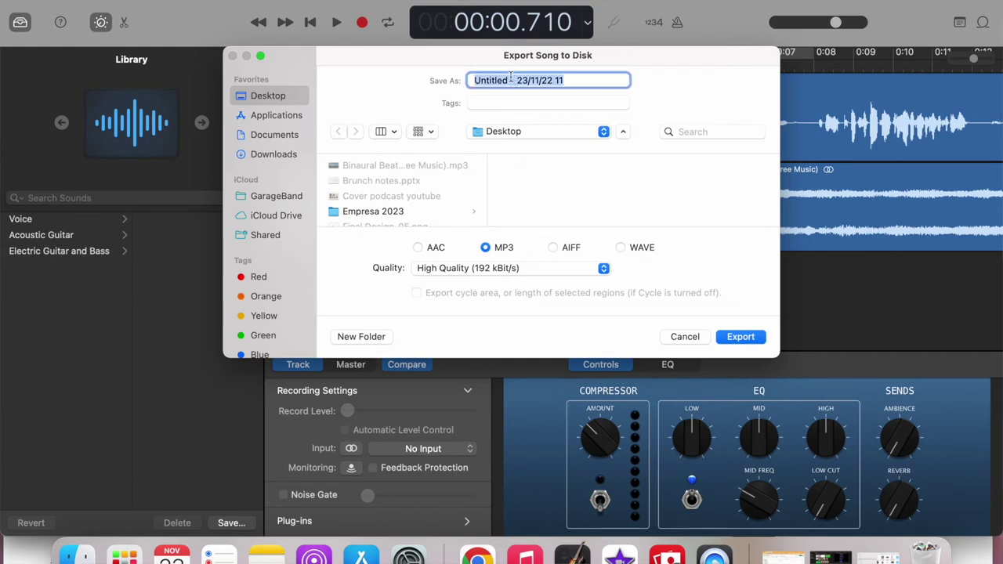
type("test meditation")
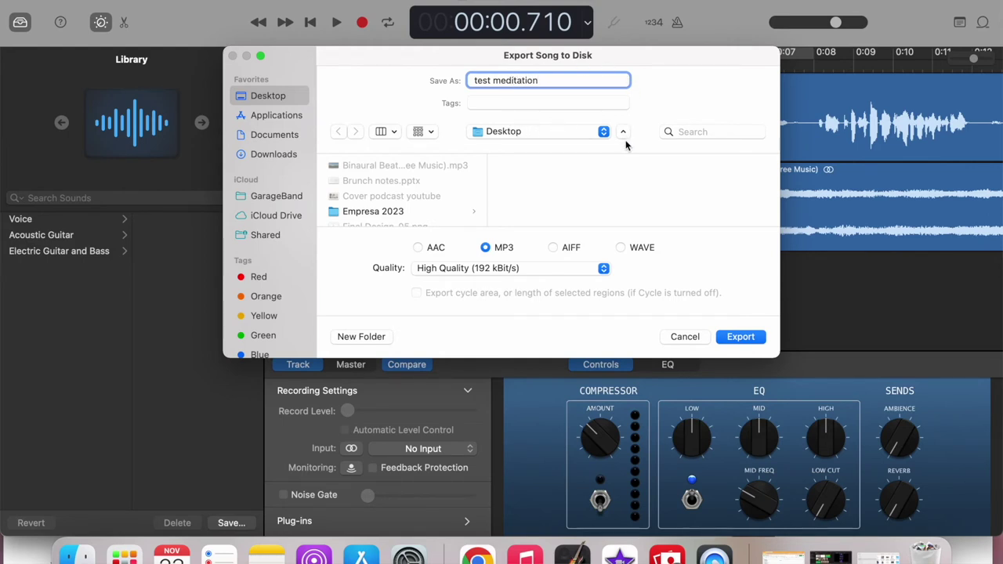
left_click(742, 336)
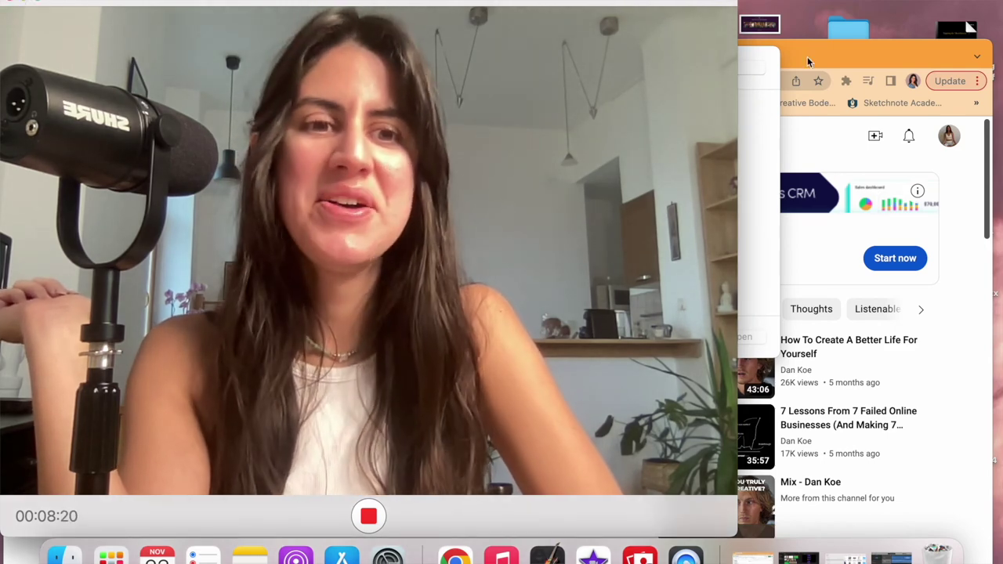
Step: Switch to Finder and browse the Desktop folder for the exported test meditation.mp3 file
left_click(65, 556)
left_click(234, 132)
left_click(226, 146)
left_click_drag(609, 63, 385, 63)
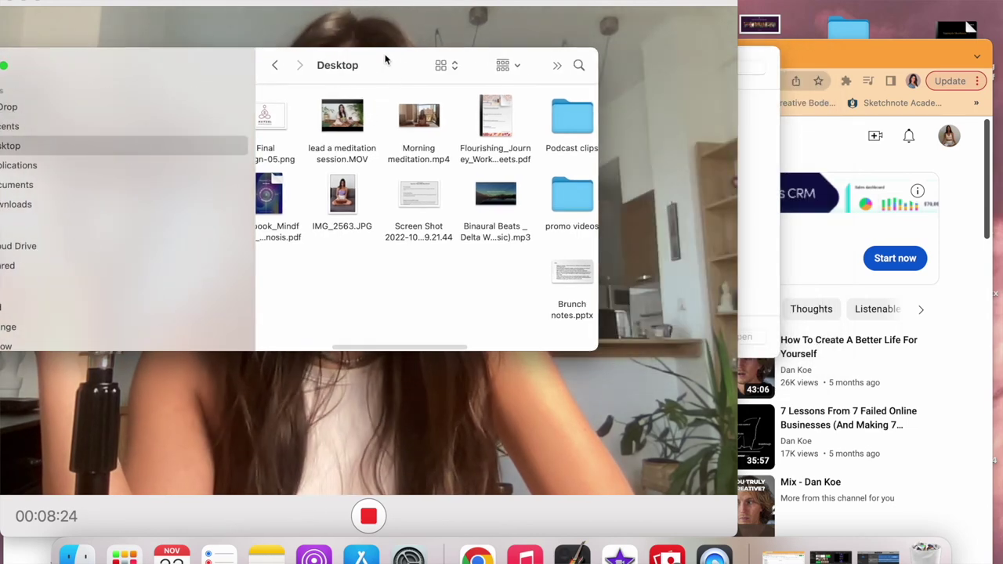
scroll(420, 212, "right", 5)
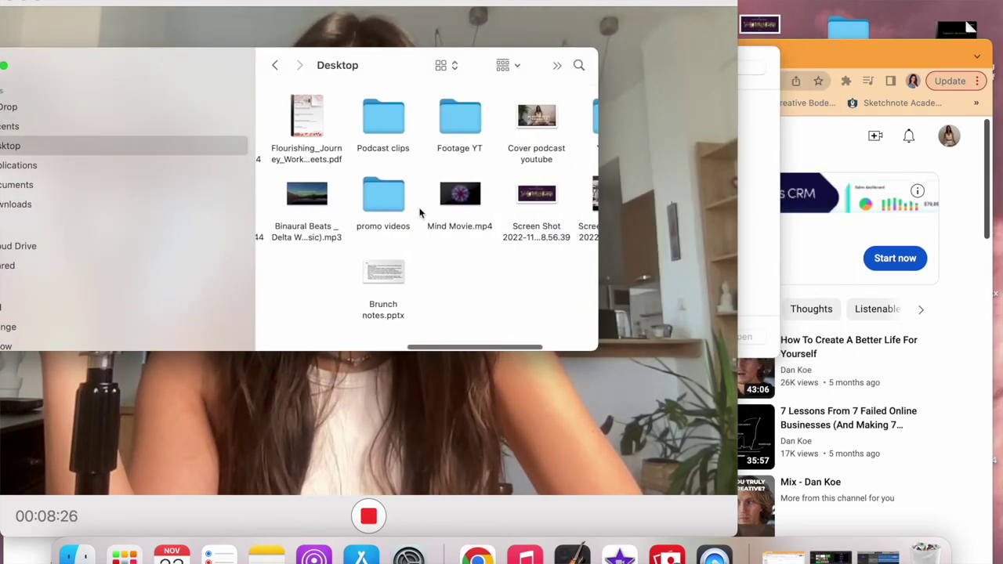
scroll(419, 212, "left", 5)
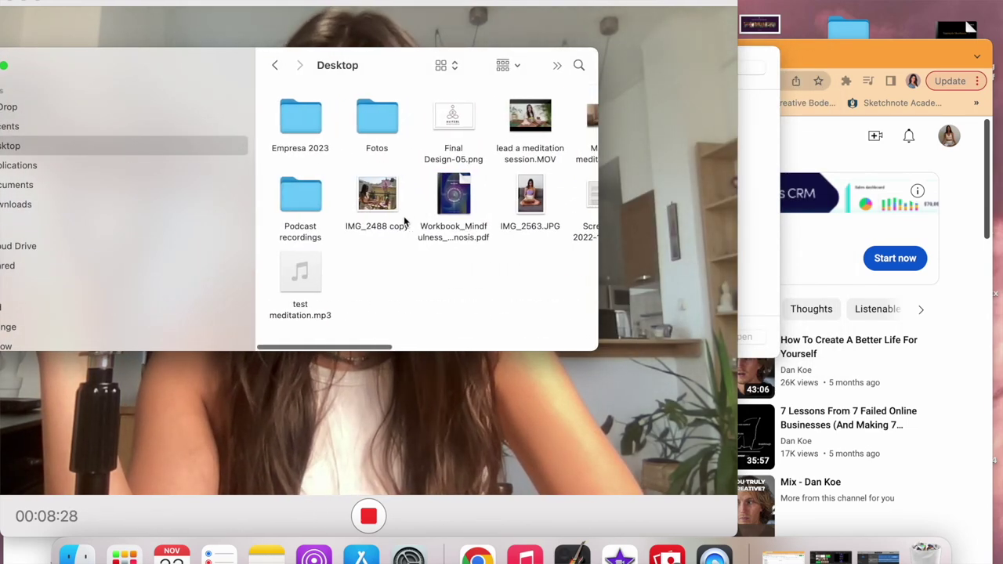
Step: Open test meditation.mp3 in Music, listen to its first few seconds and pause playback
left_click(298, 306)
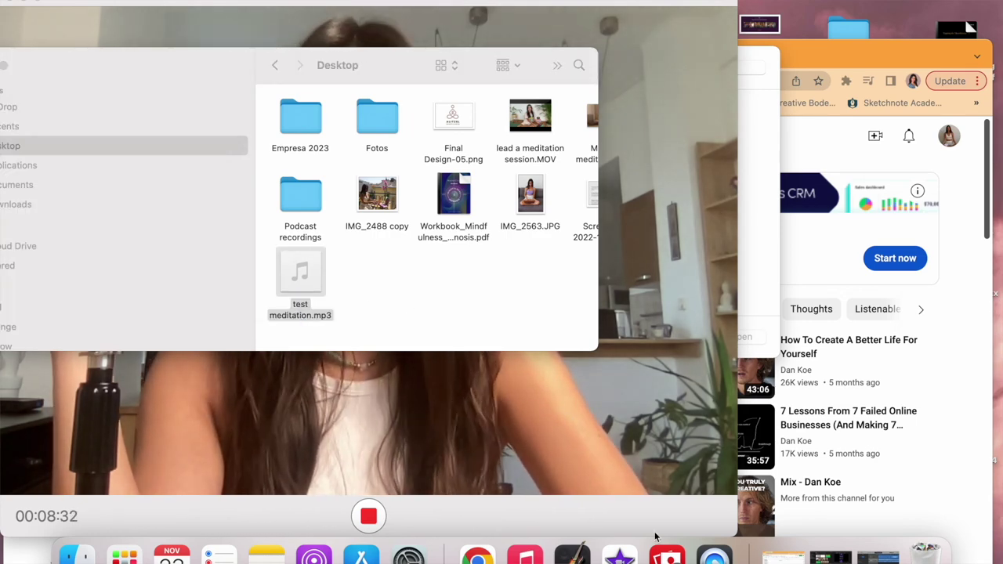
left_click(525, 556)
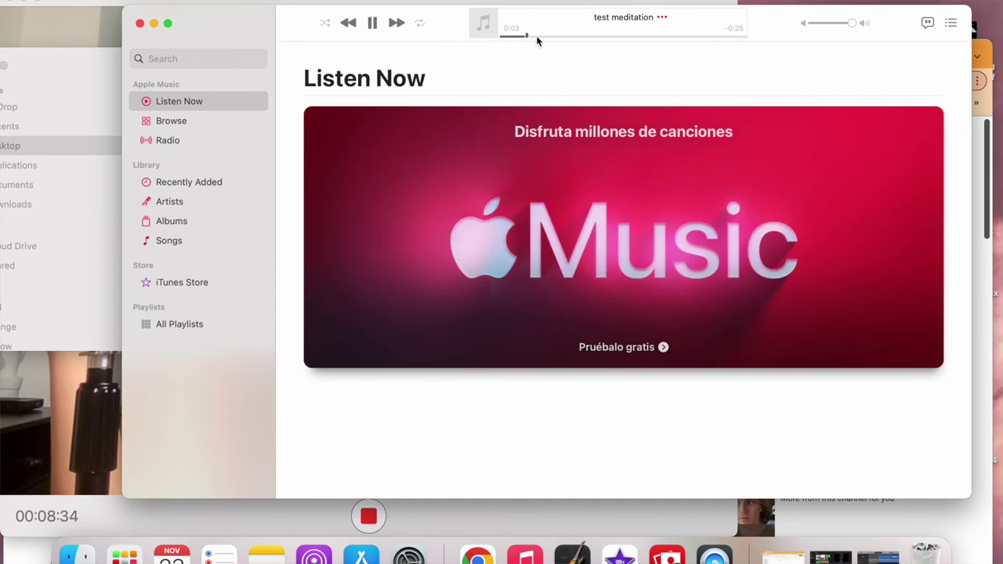
left_click(372, 26)
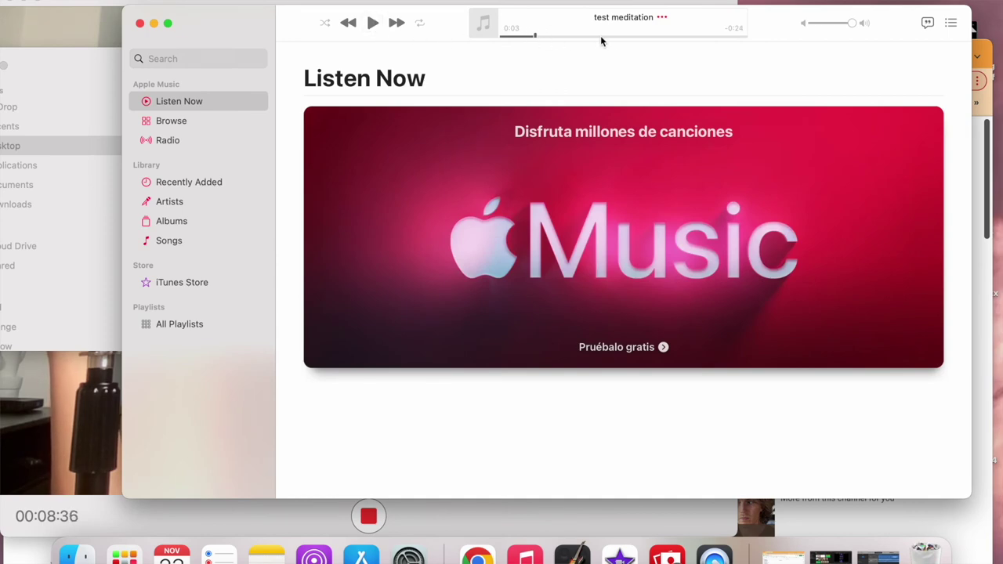